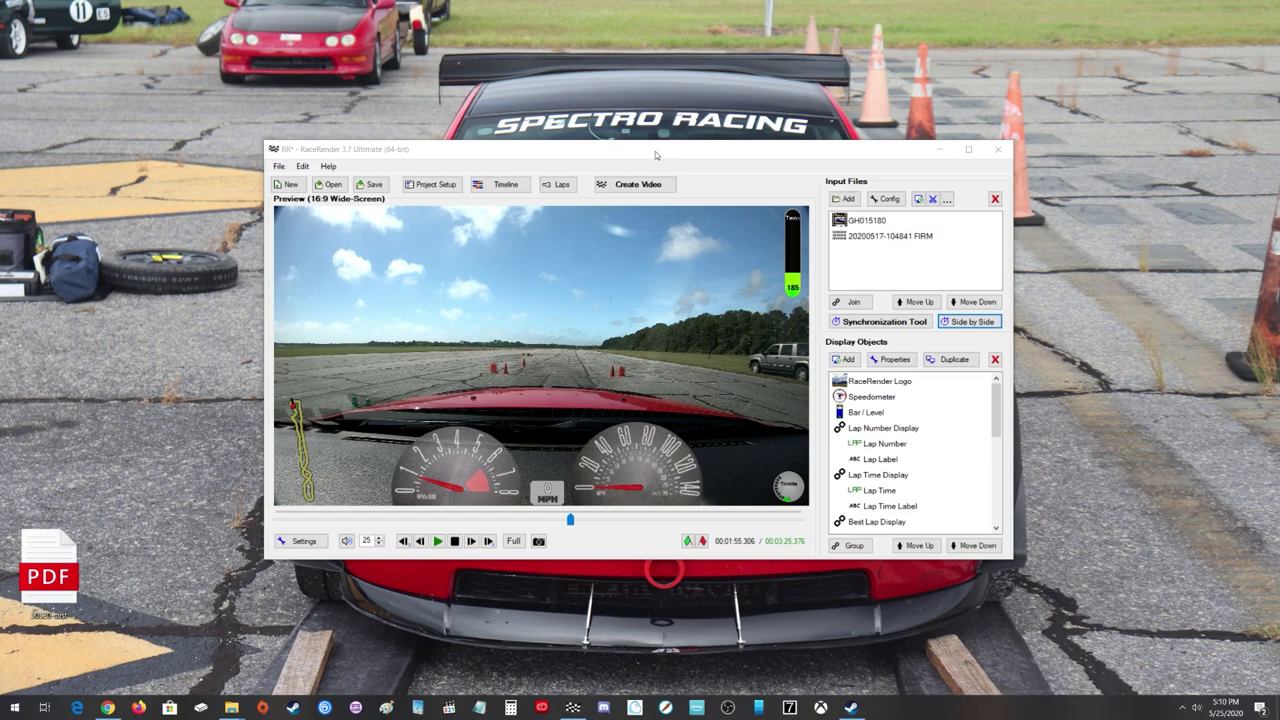
- Reposition the RaceRender window and select the GH015180 clip in the Input Files list
drag(628, 153, 576, 158)
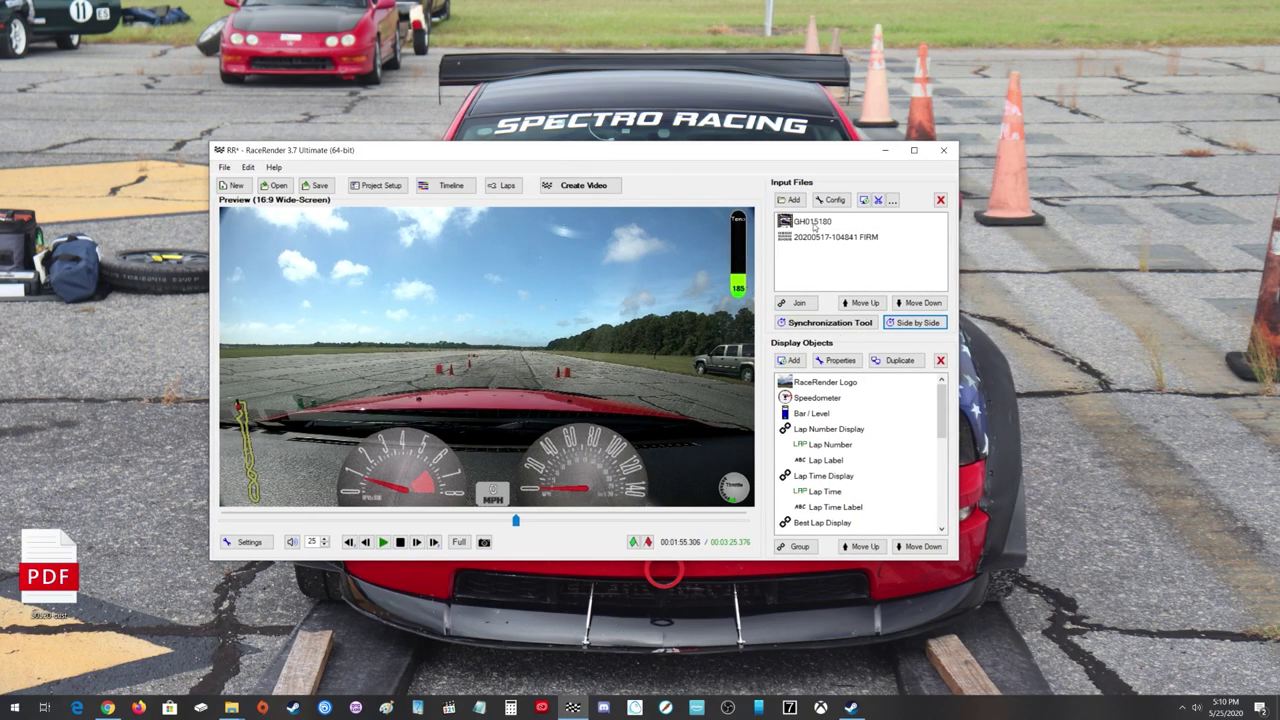
drag(695, 157, 787, 165)
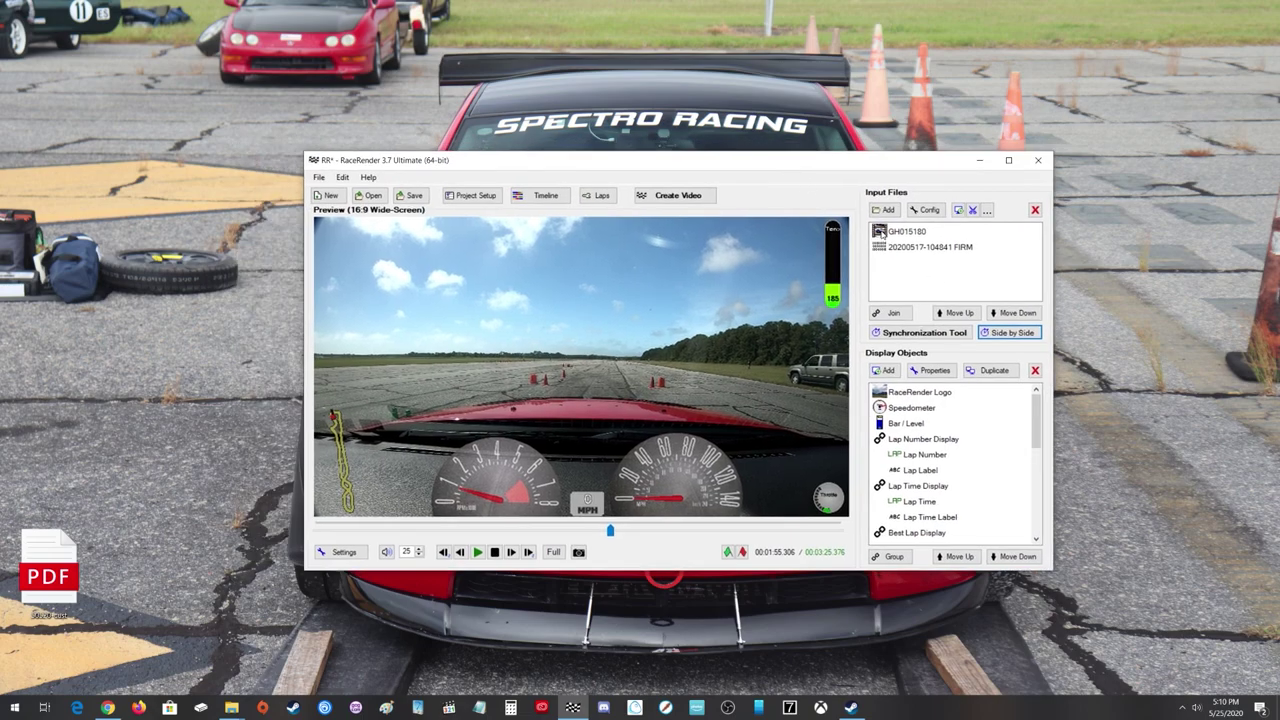
click(900, 233)
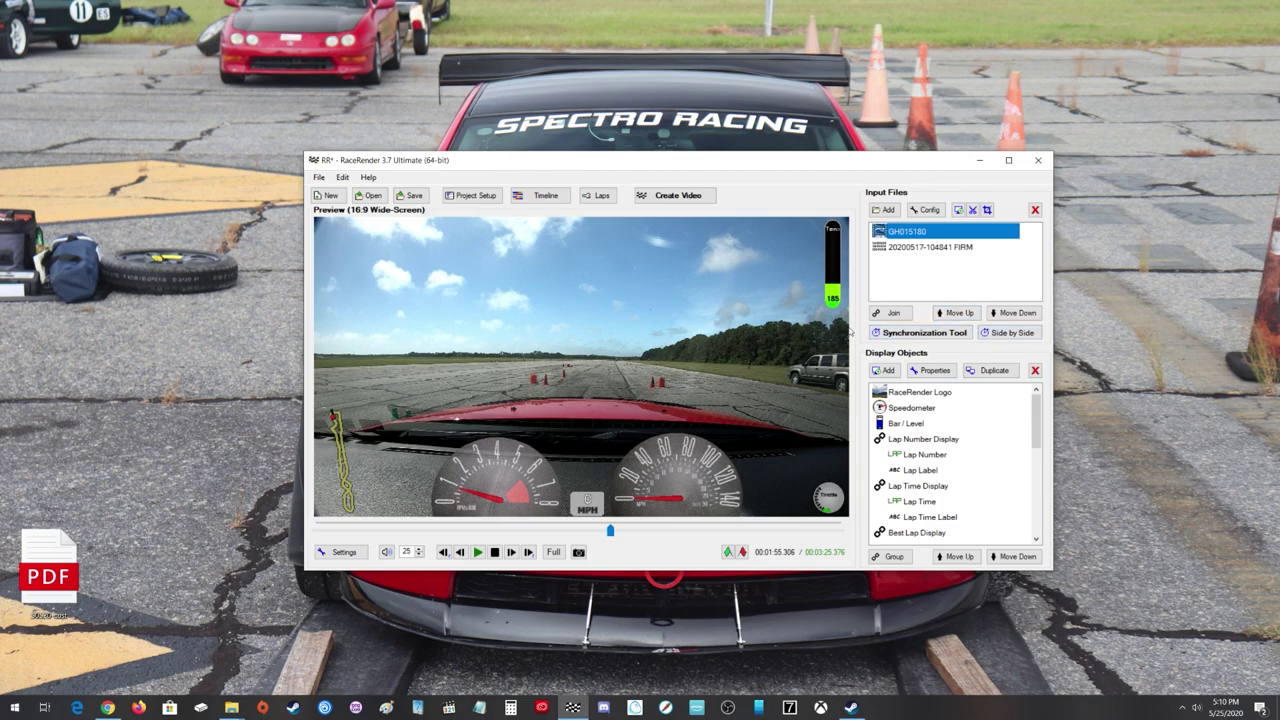
click(1016, 340)
click(924, 332)
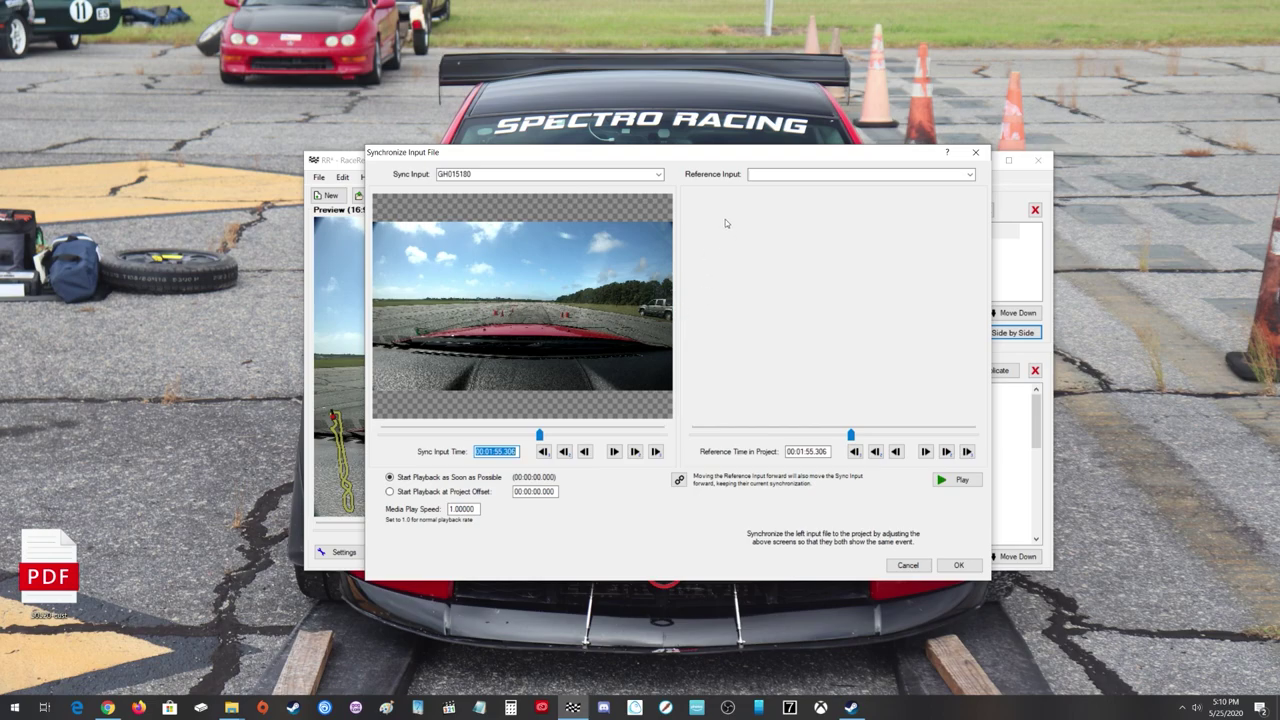
click(968, 175)
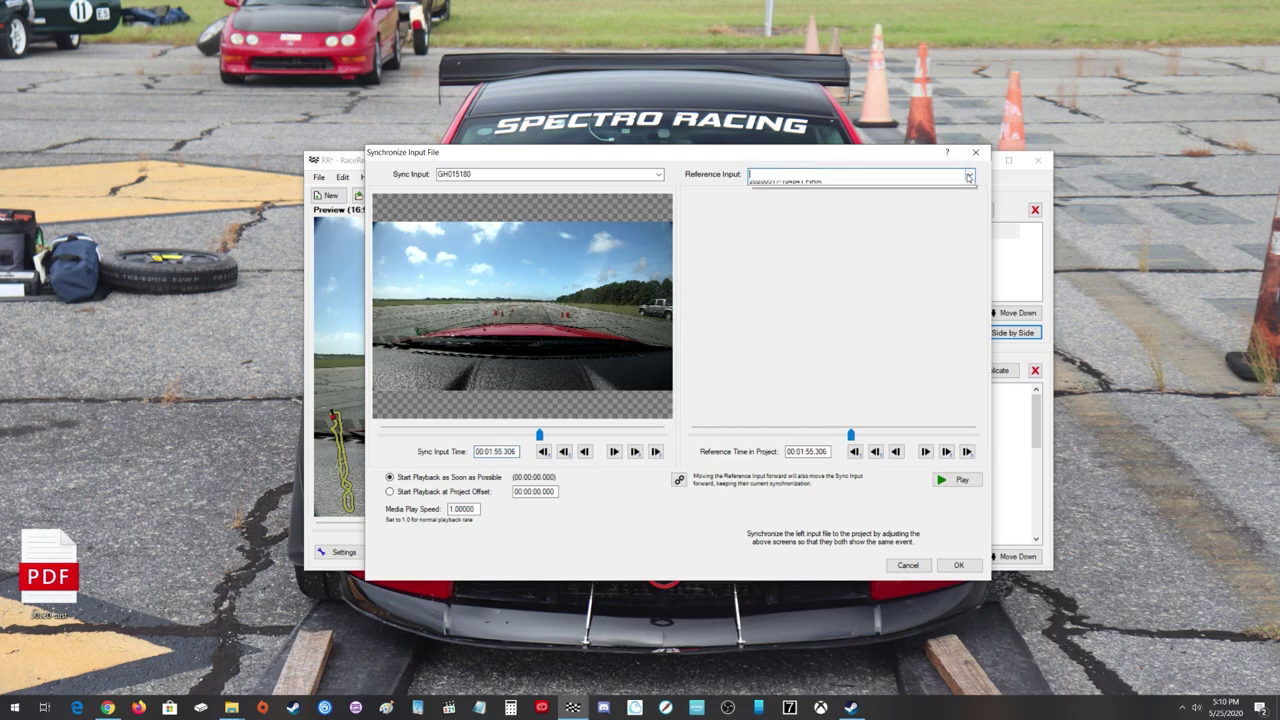
click(797, 170)
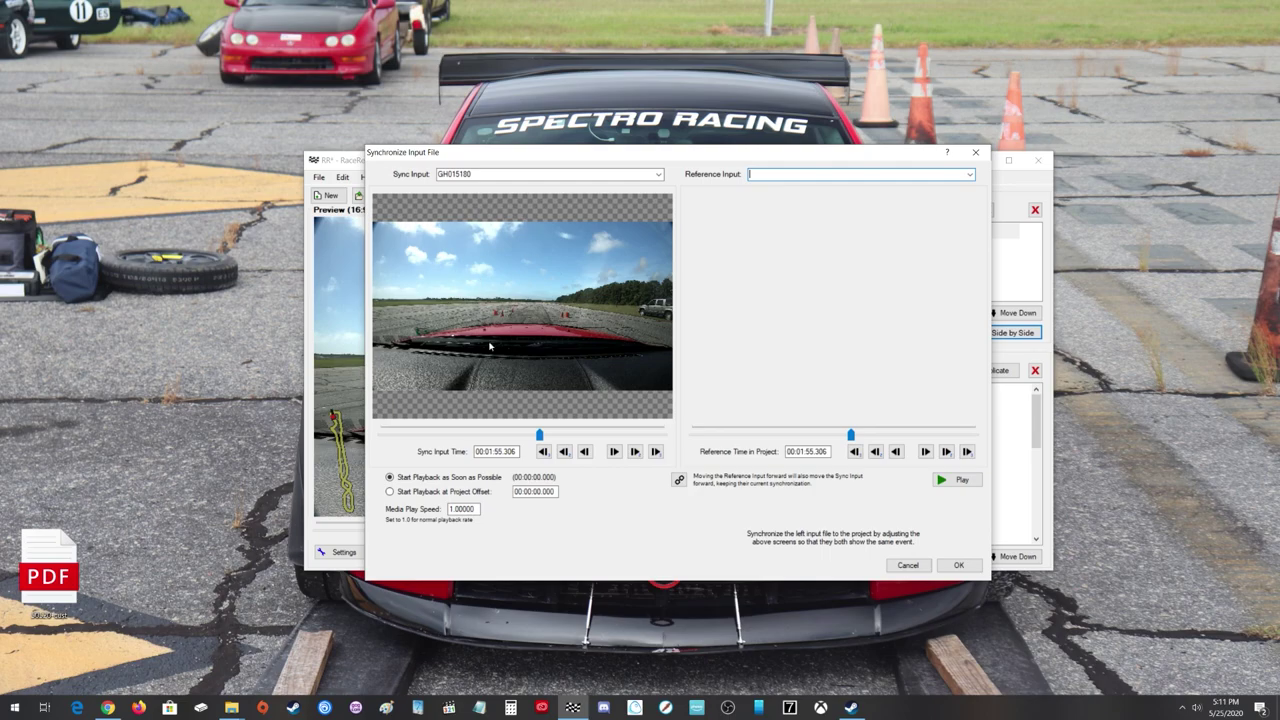
click(969, 175)
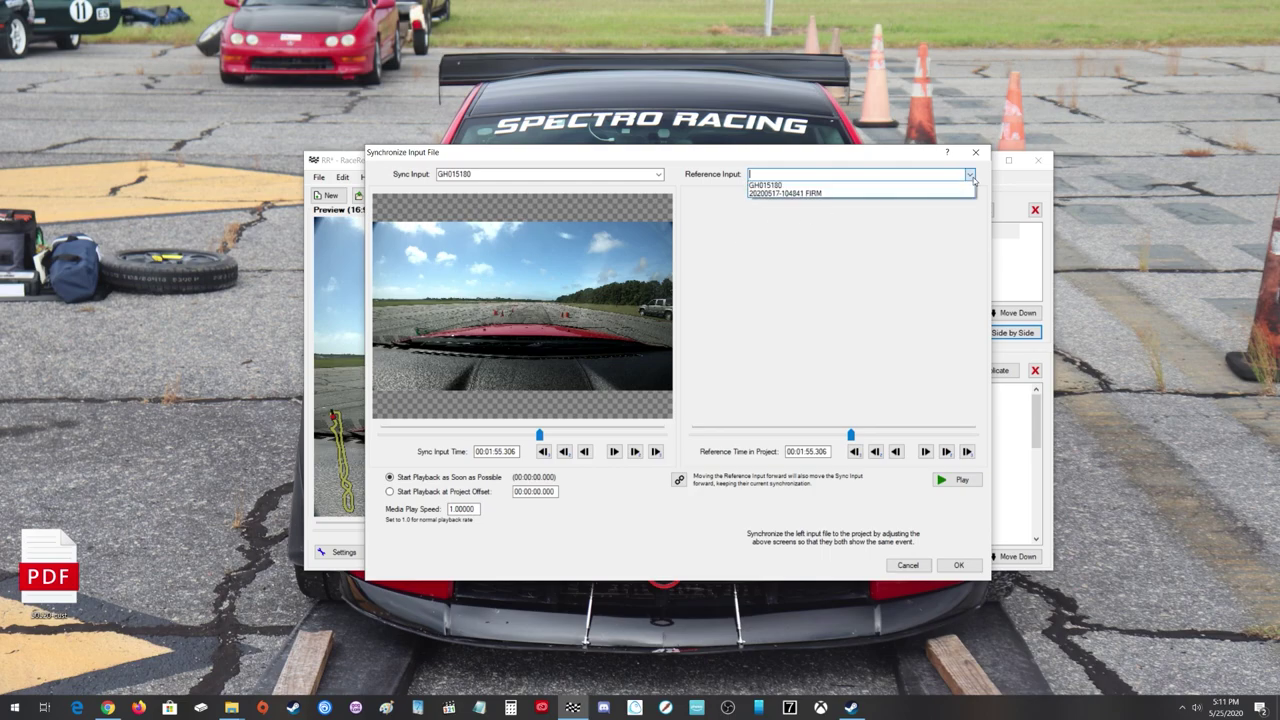
click(801, 194)
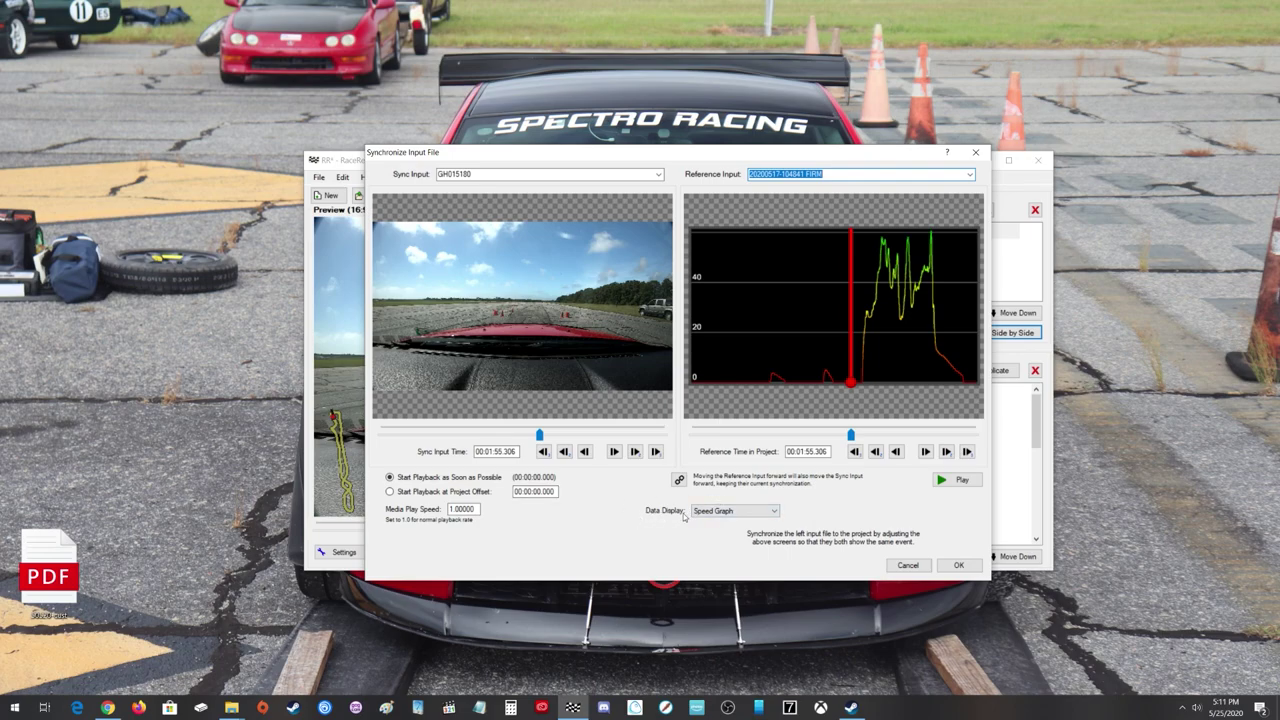
- Change the reference Data Display from speed graph to Track Map
click(741, 513)
click(822, 519)
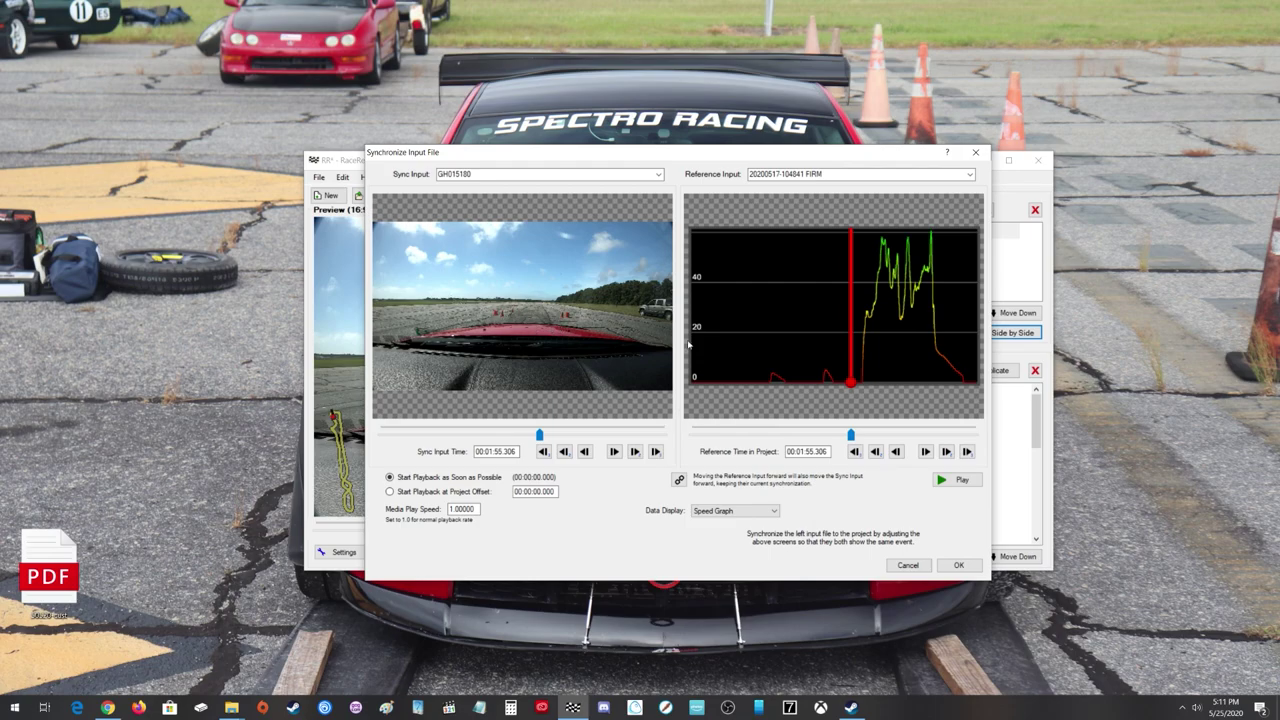
click(745, 511)
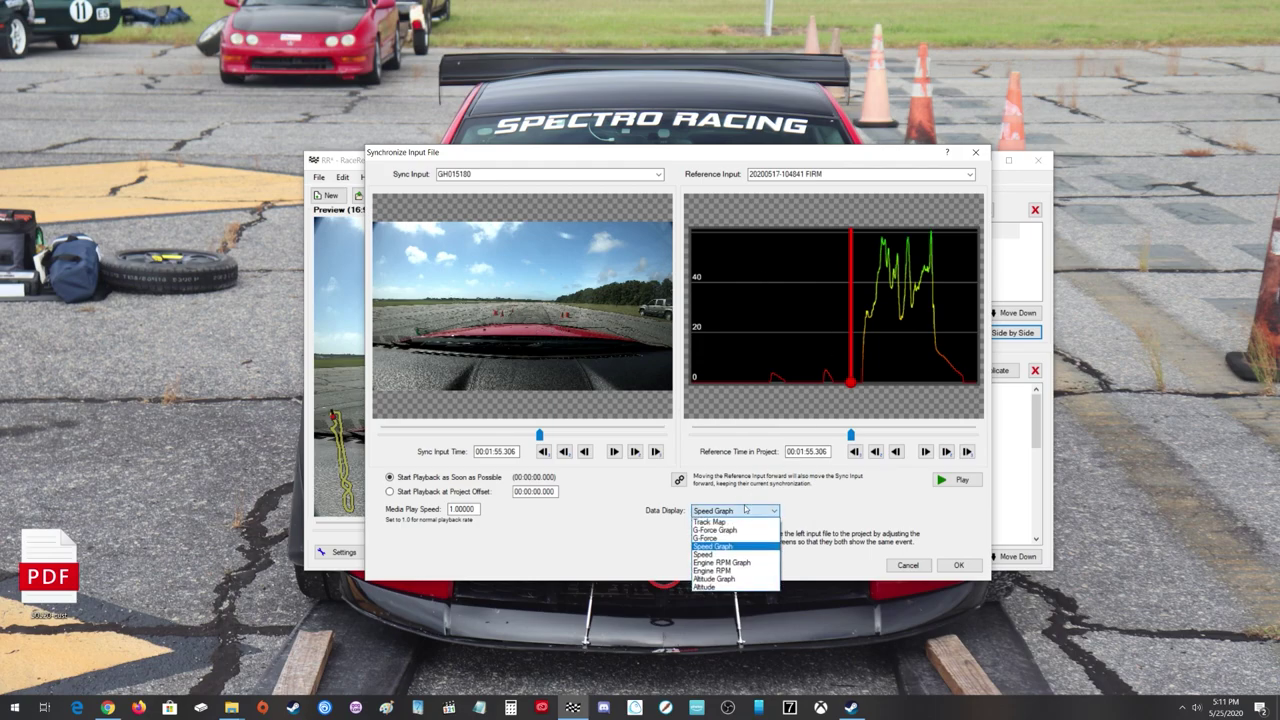
click(710, 521)
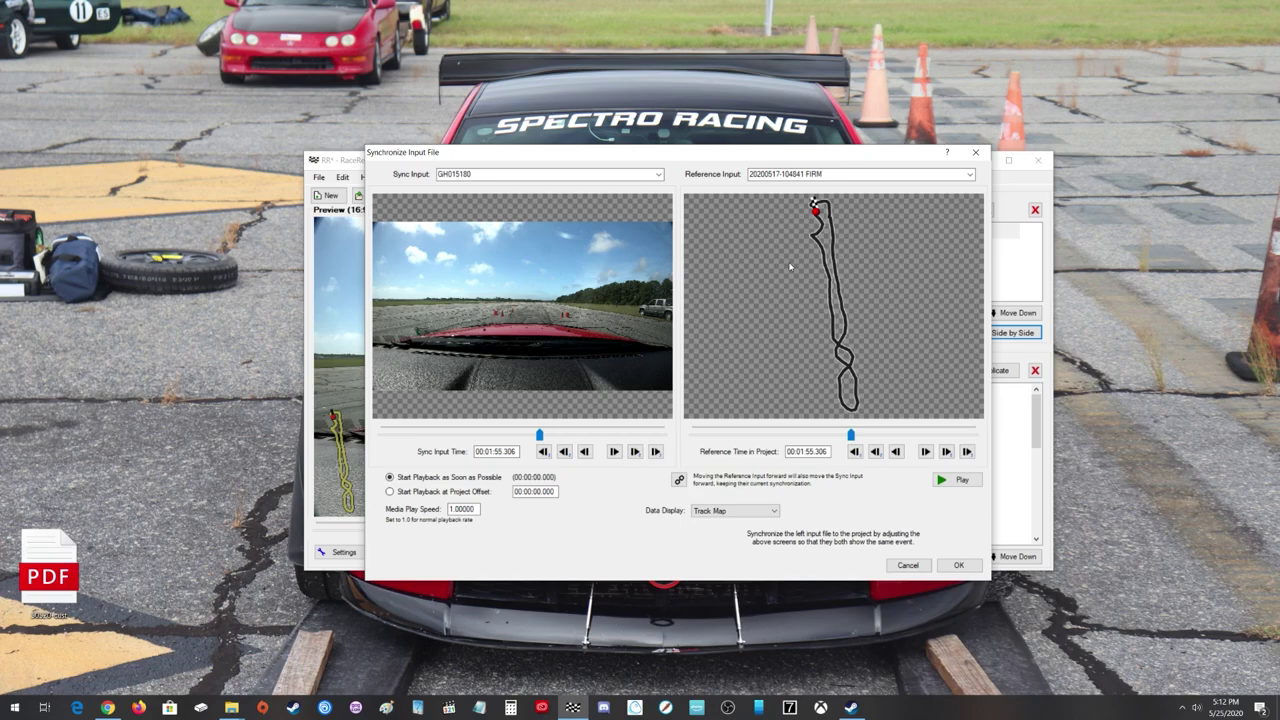
click(709, 512)
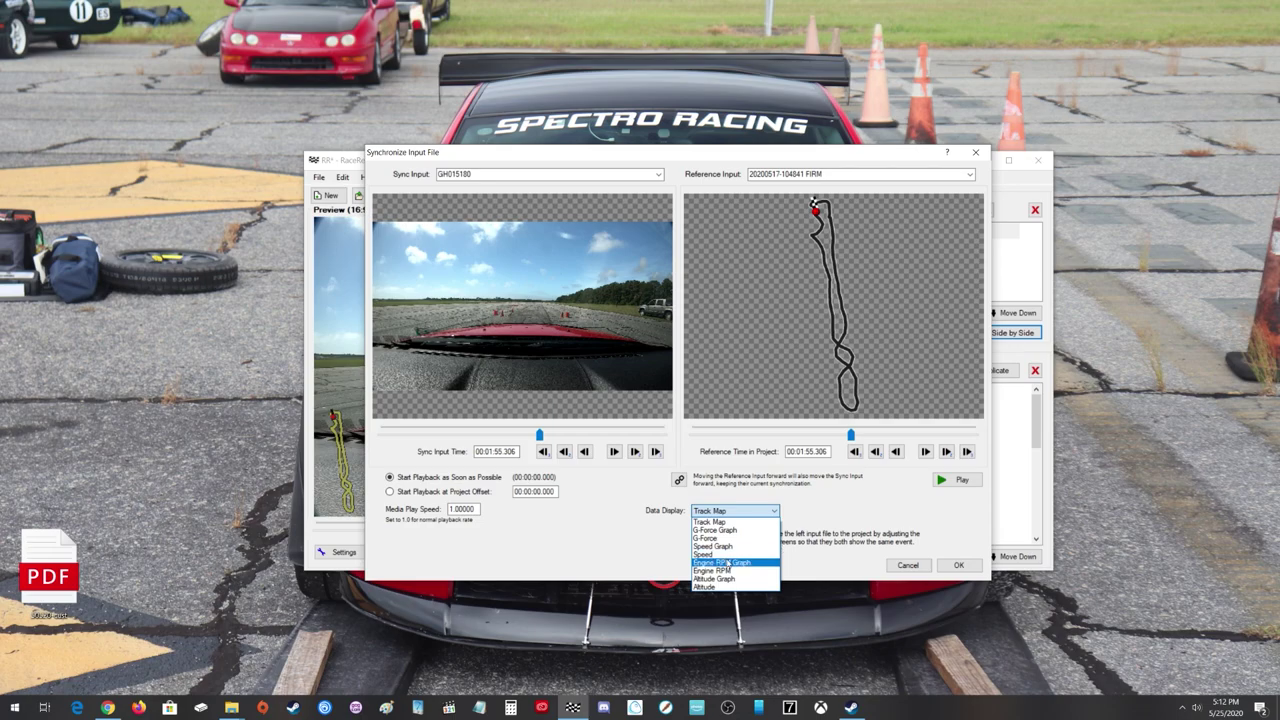
click(848, 519)
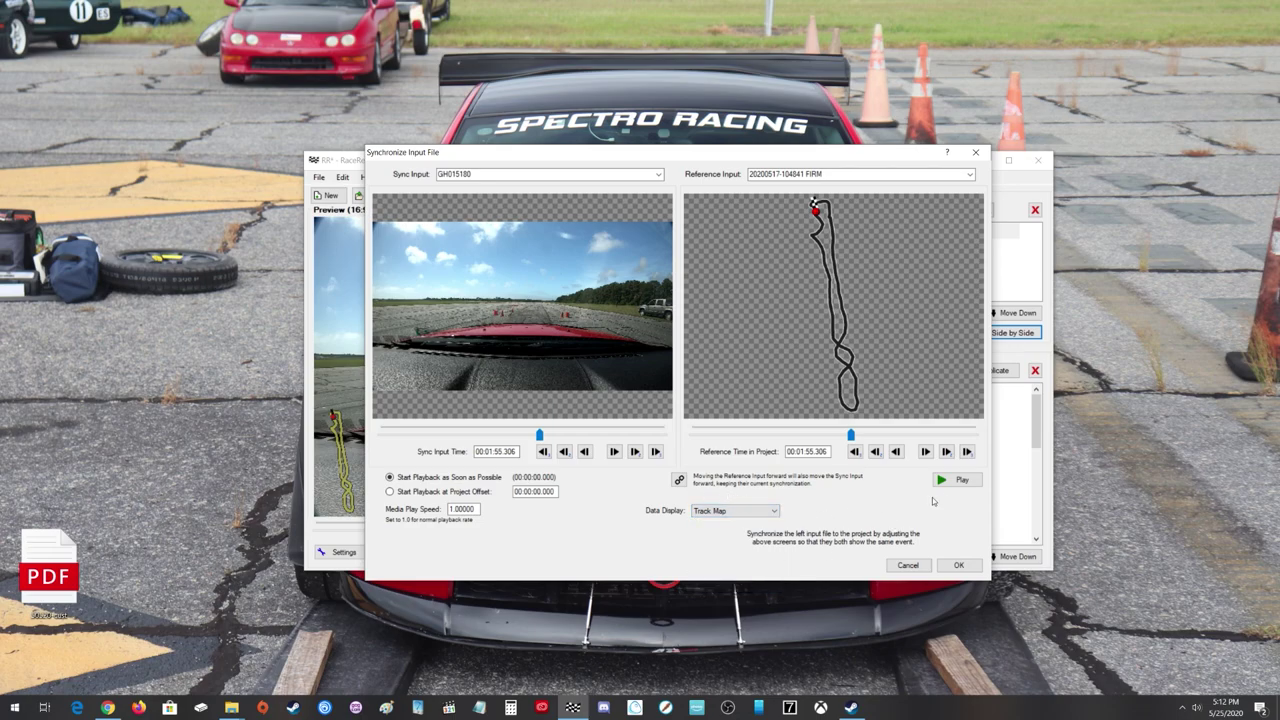
click(740, 511)
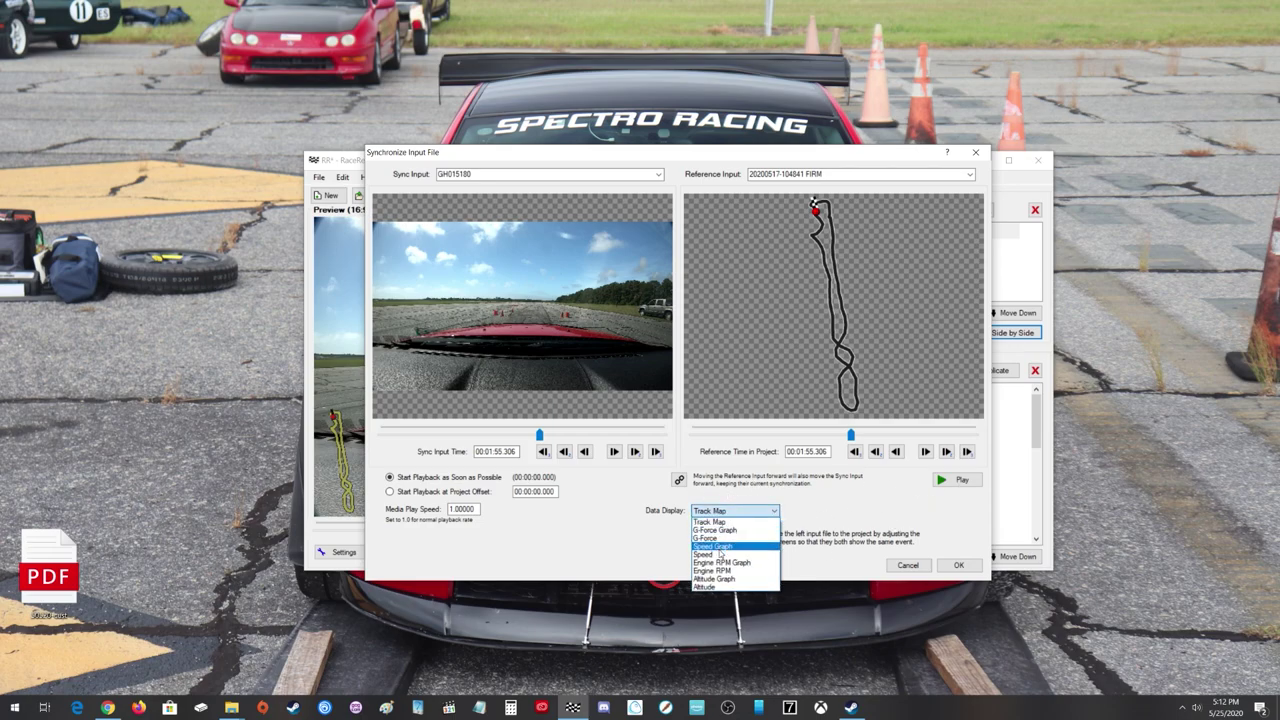
- Return to Speed Graph, play and pause to align both inputs at 00:02:04.853, and accept the sync
click(719, 547)
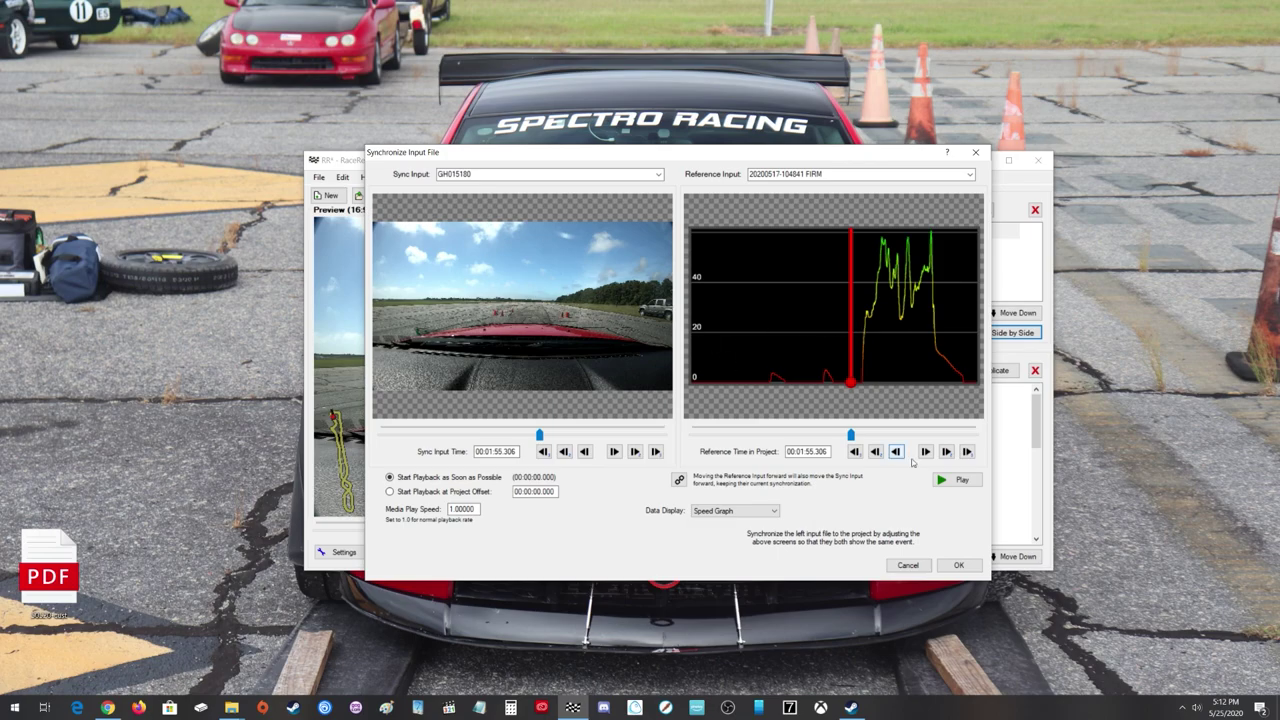
click(952, 481)
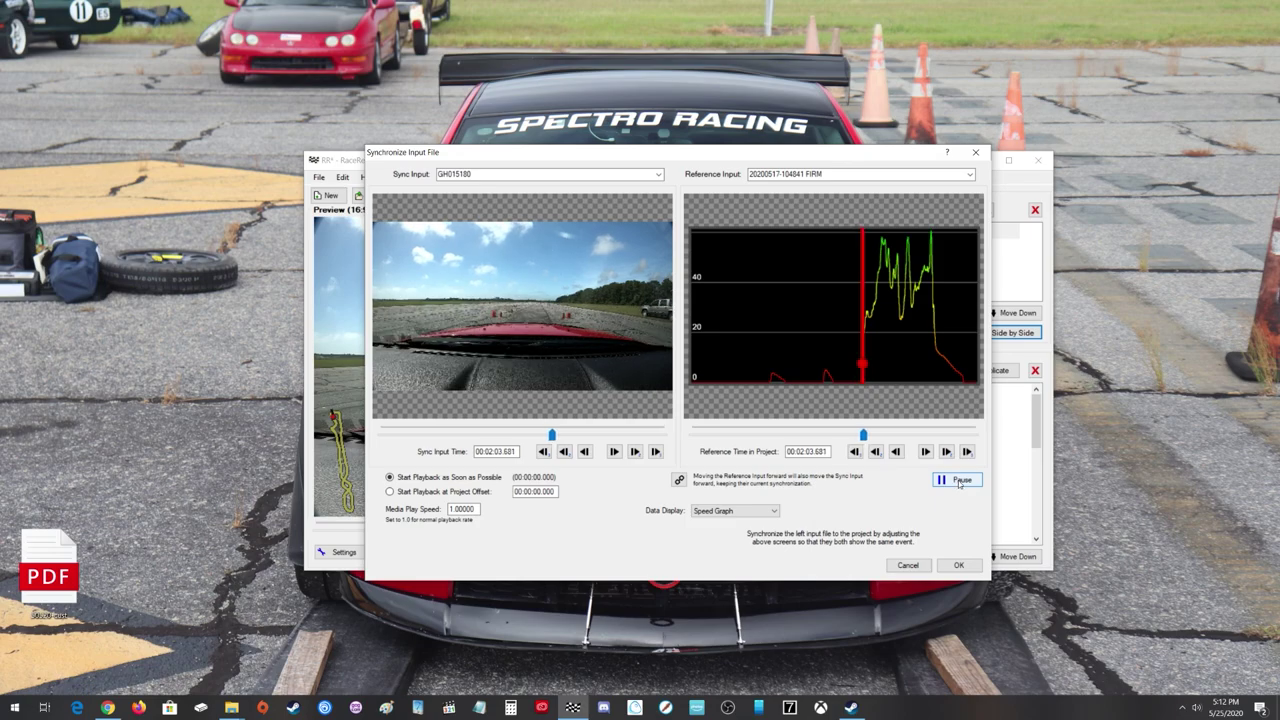
click(958, 481)
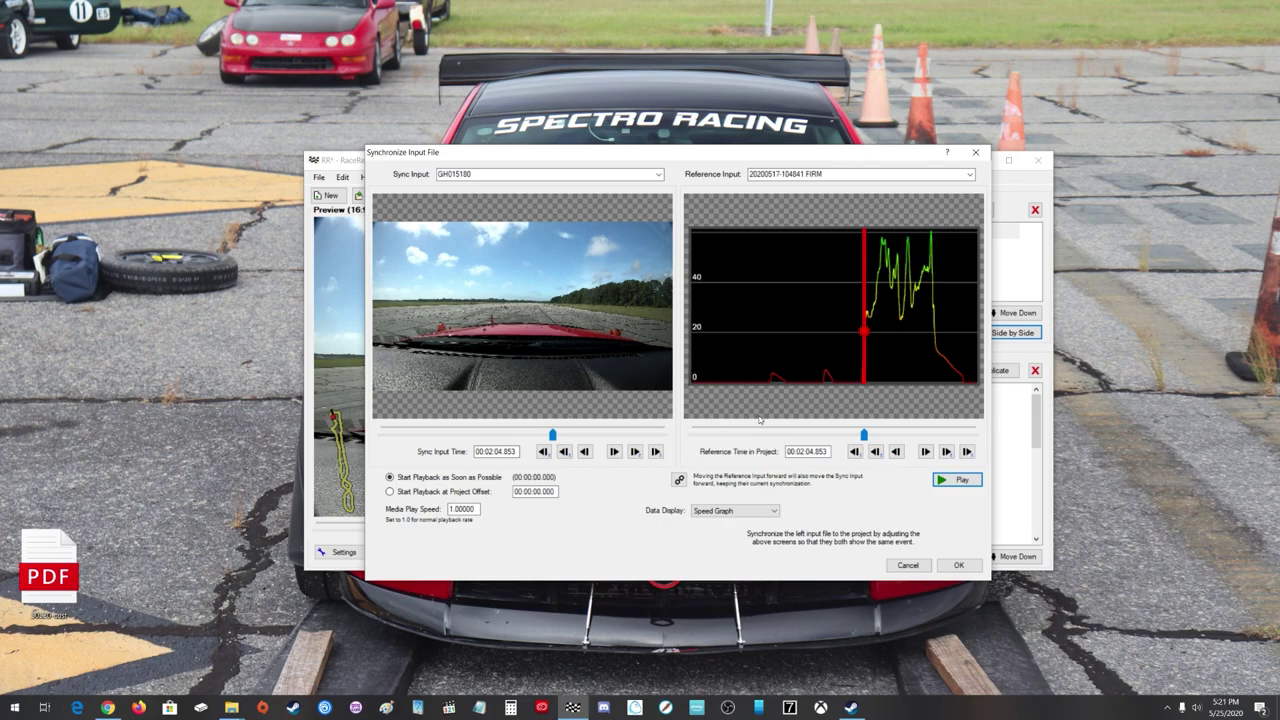
click(958, 566)
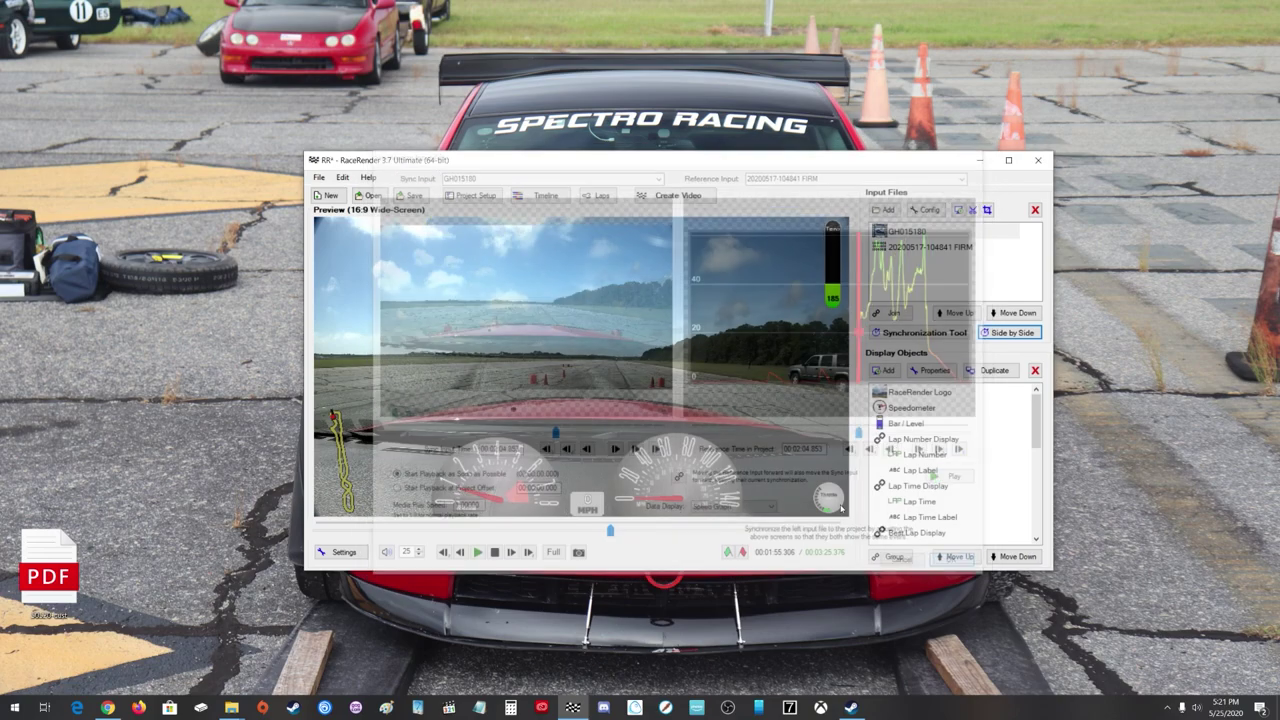
- Play the synced preview, skip ahead to 00:02:34.154, and play again to check the gauges
click(479, 553)
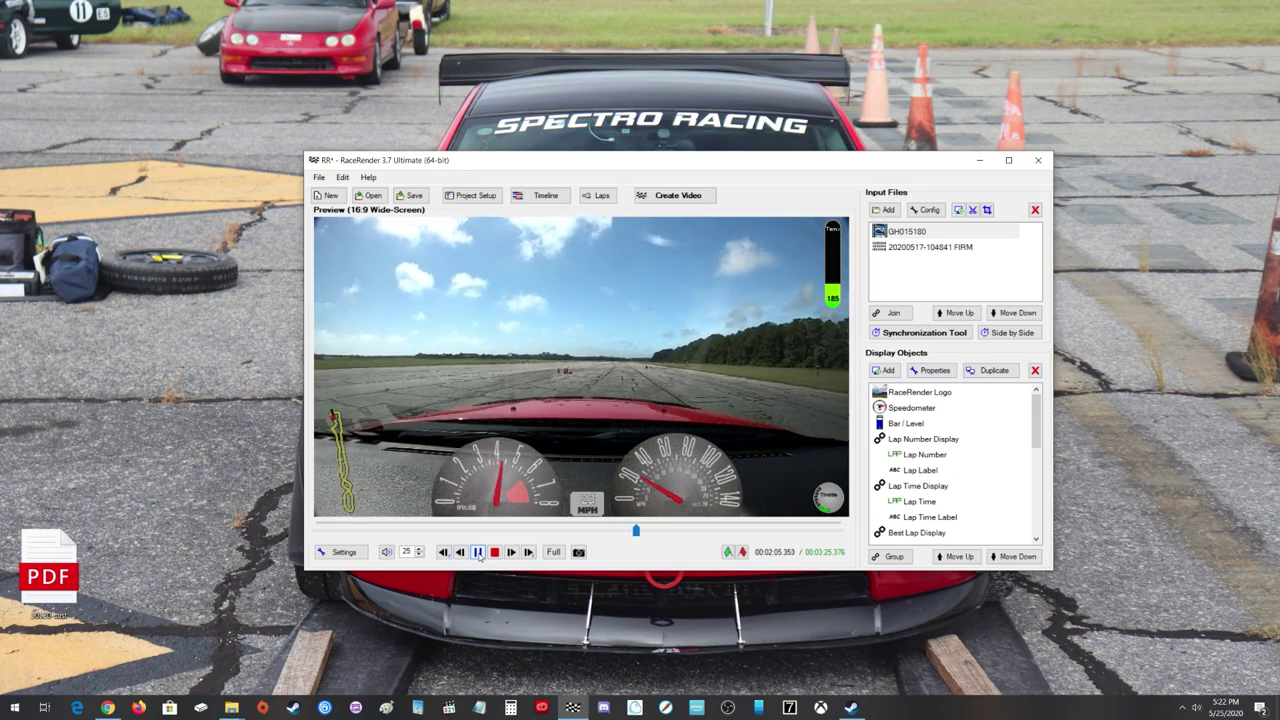
click(478, 552)
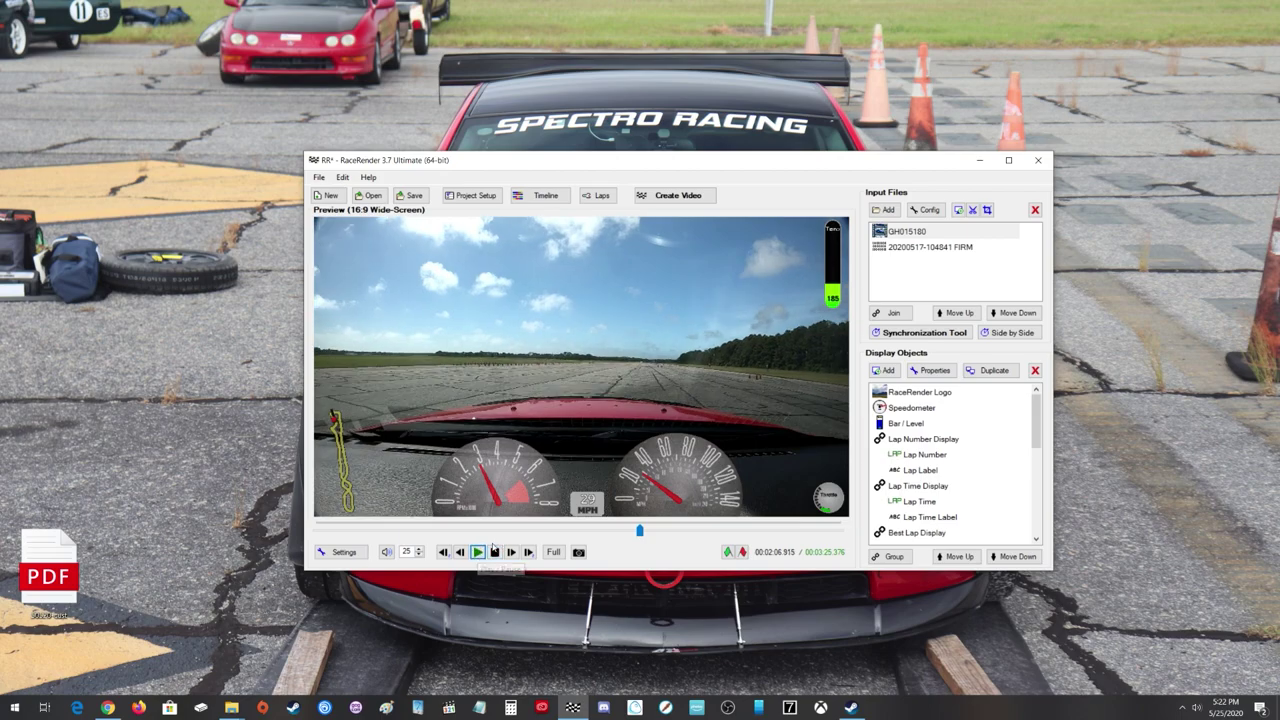
click(708, 531)
drag(710, 531, 758, 531)
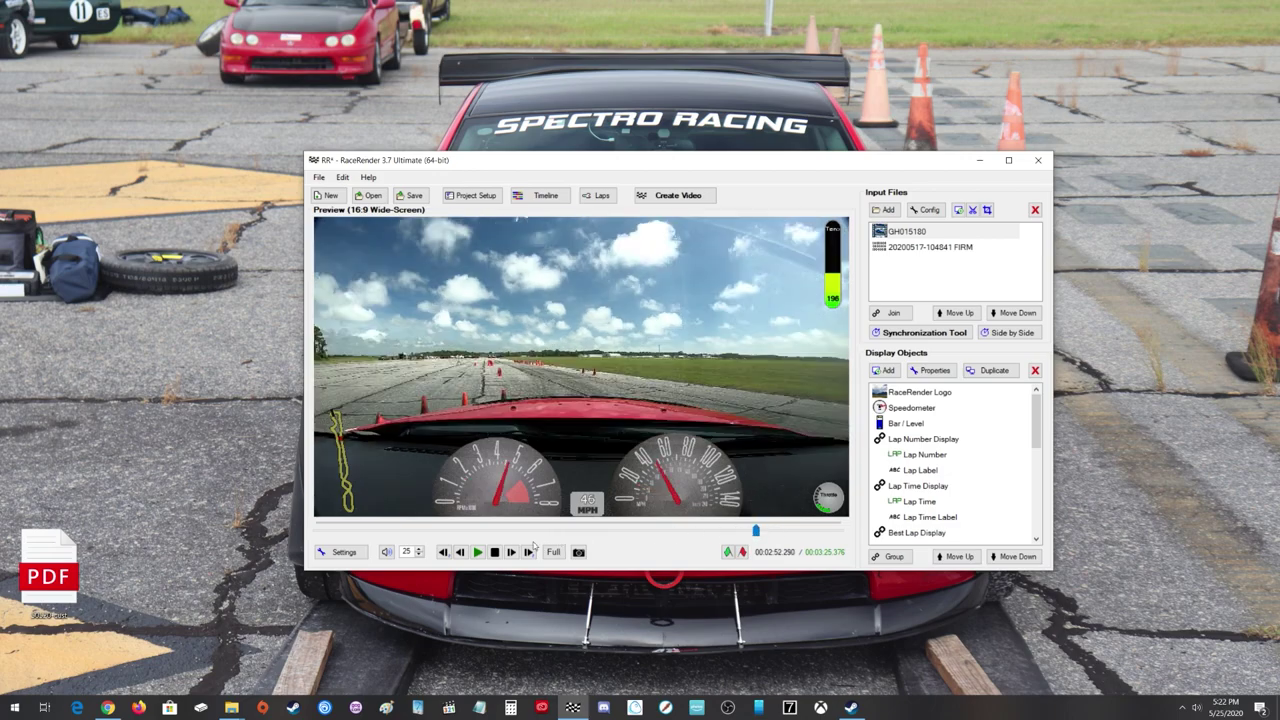
click(478, 553)
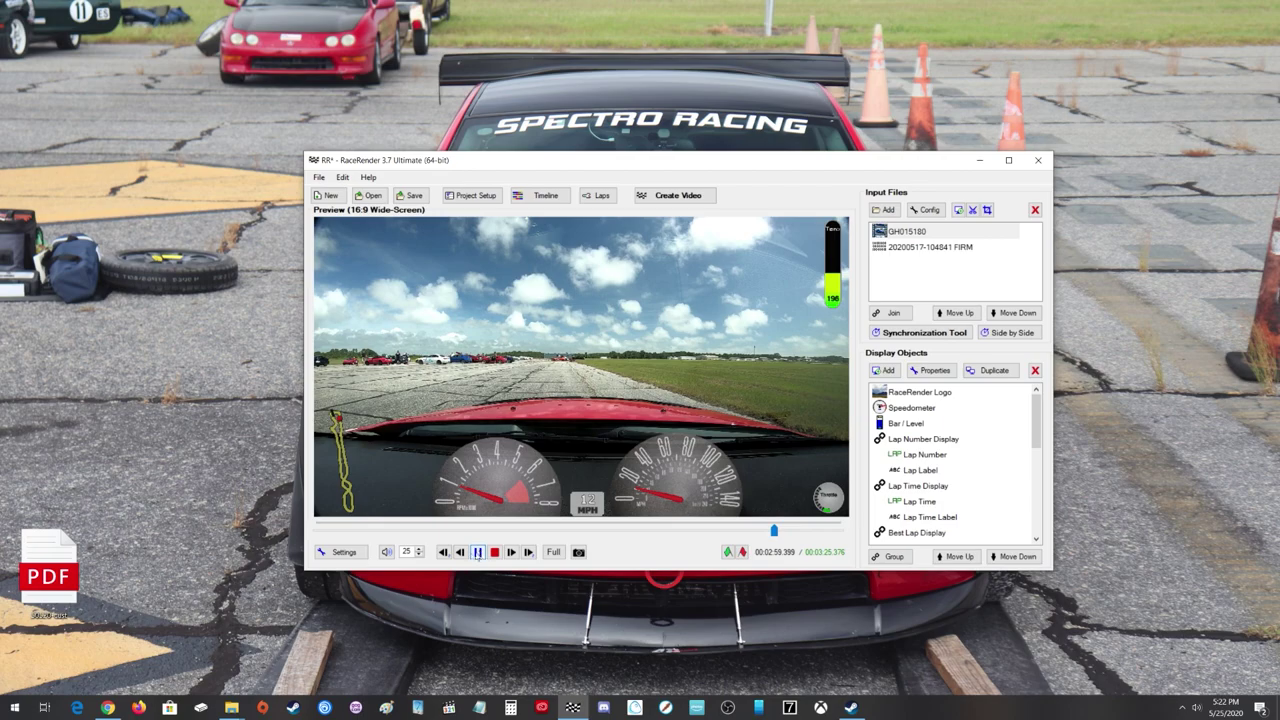
click(480, 553)
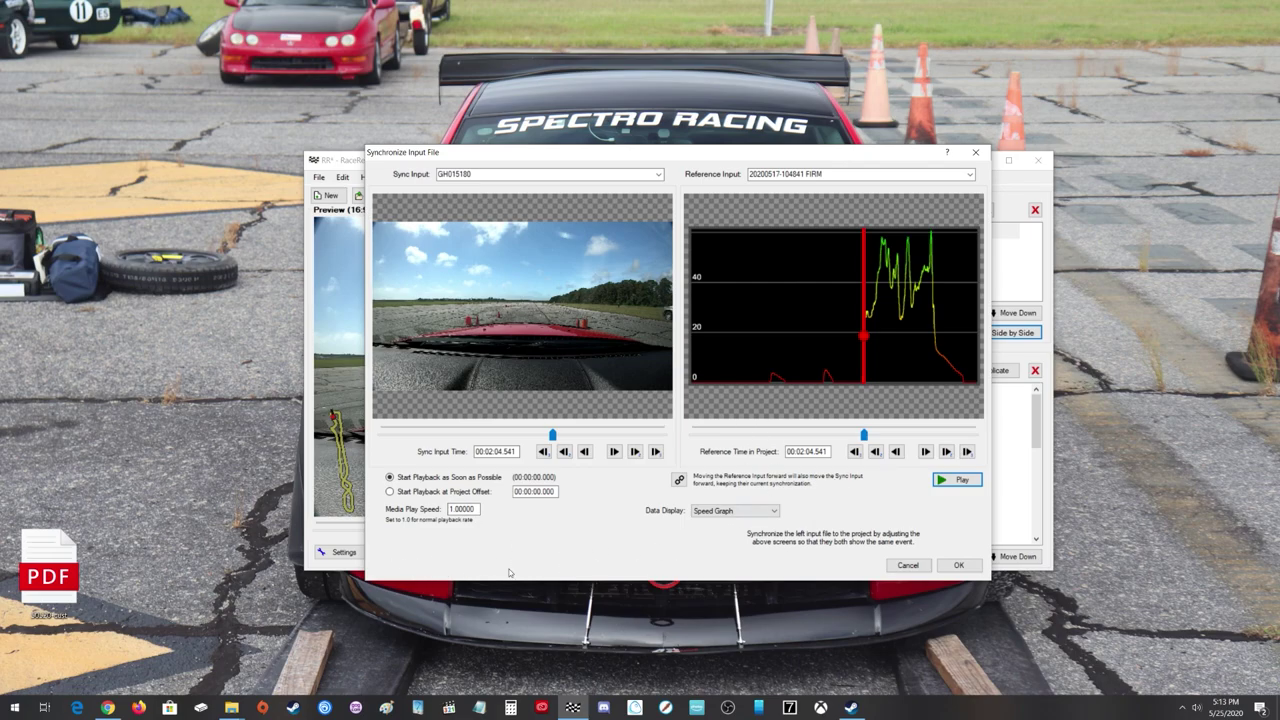
- Show the reference data as an Engine RPM Graph, then cancel the Synchronize Input File dialog
click(708, 512)
click(579, 546)
click(712, 510)
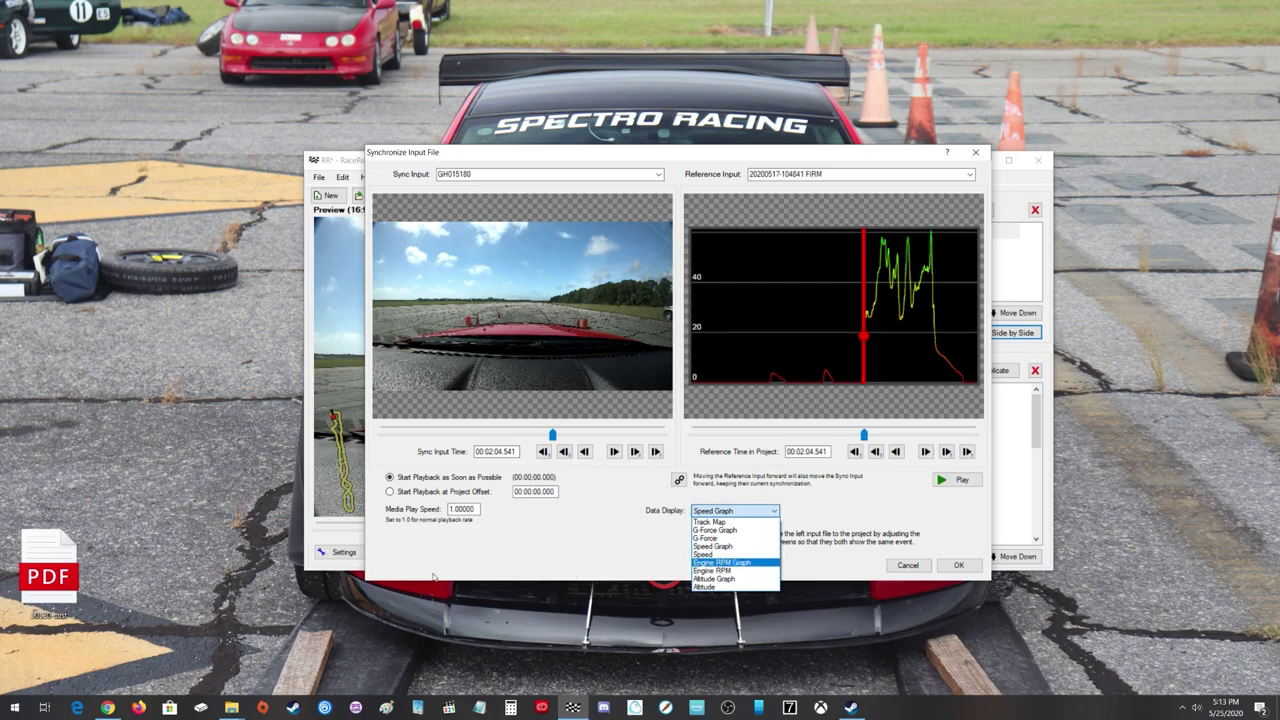
click(726, 564)
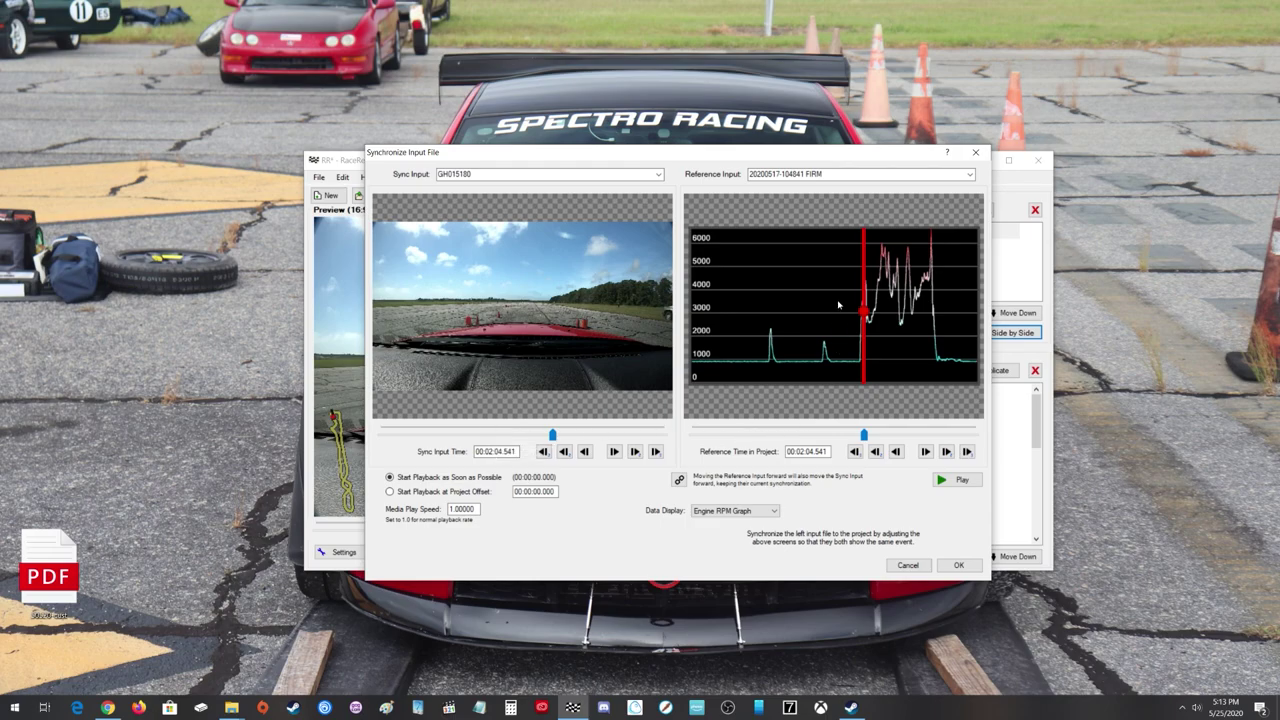
click(758, 511)
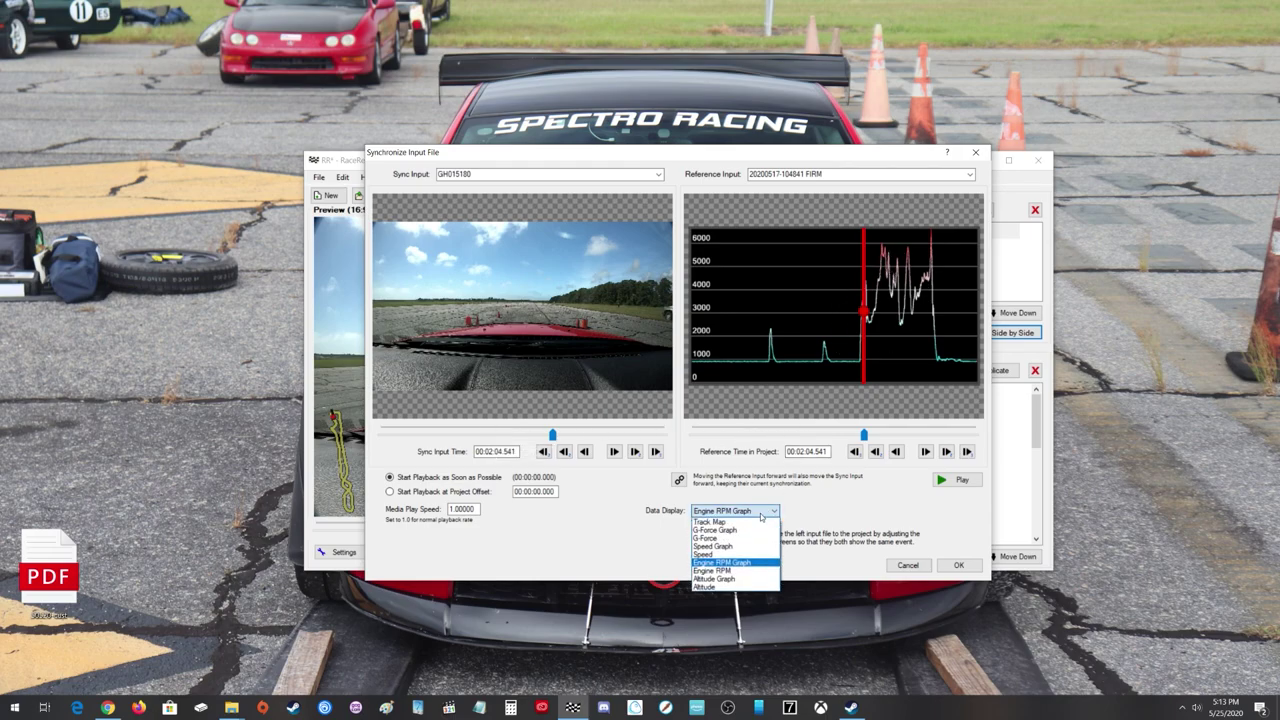
click(858, 525)
click(925, 570)
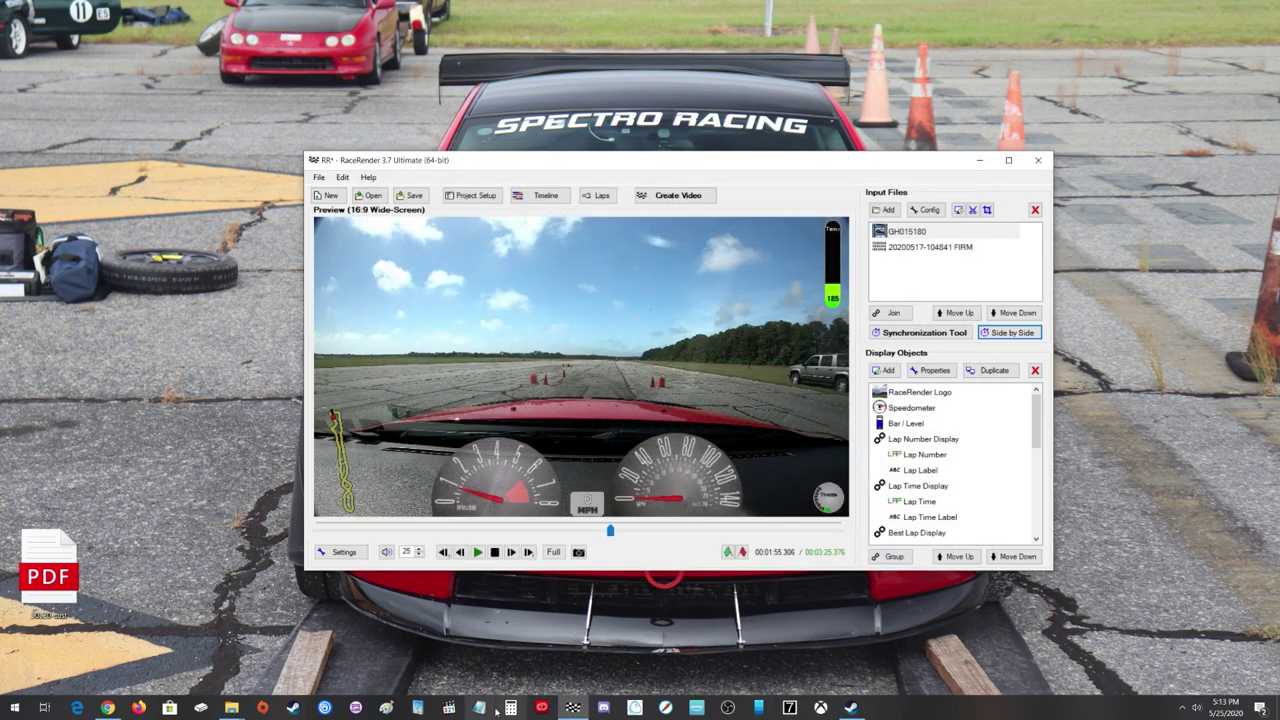